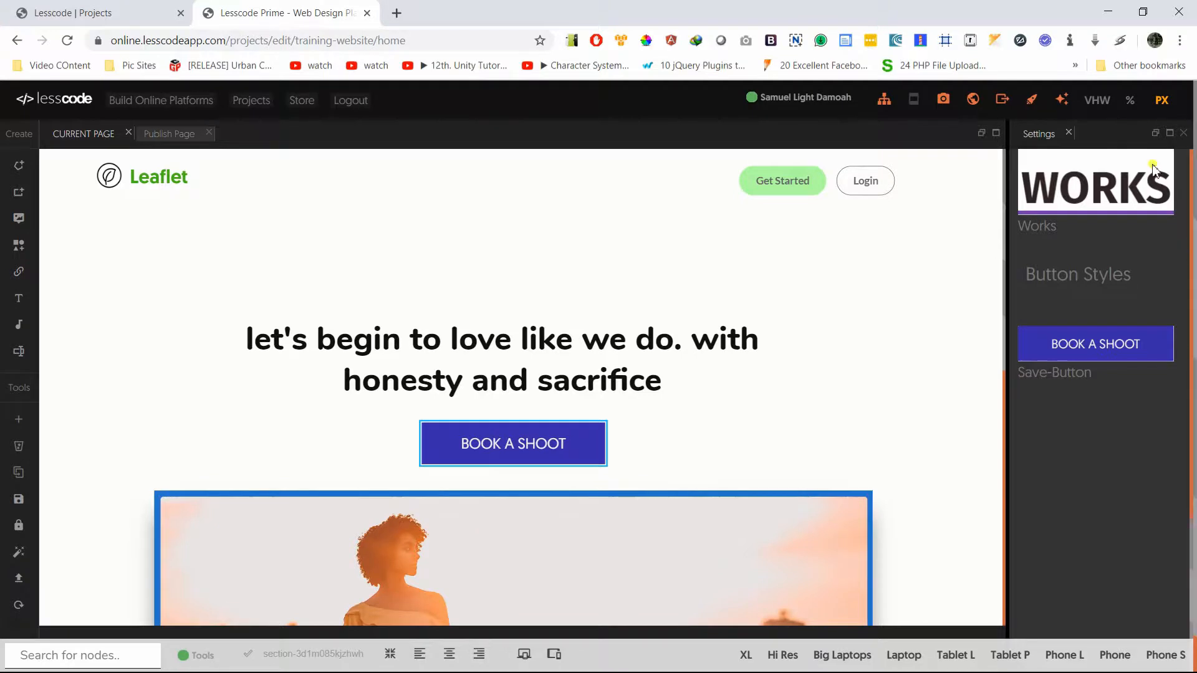
{"action": "scroll", "coordinate": [1113, 282], "scroll_direction": "up", "scroll_amount": 6}
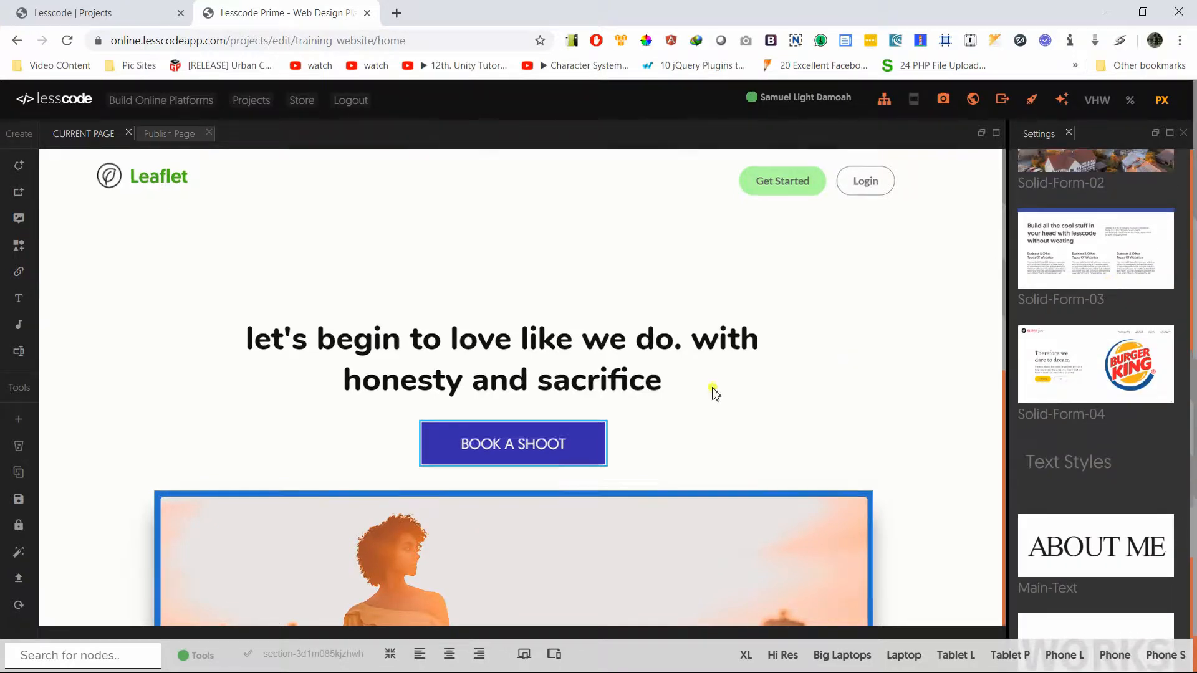
{"action": "scroll", "coordinate": [710, 391], "scroll_direction": "down", "scroll_amount": 8}
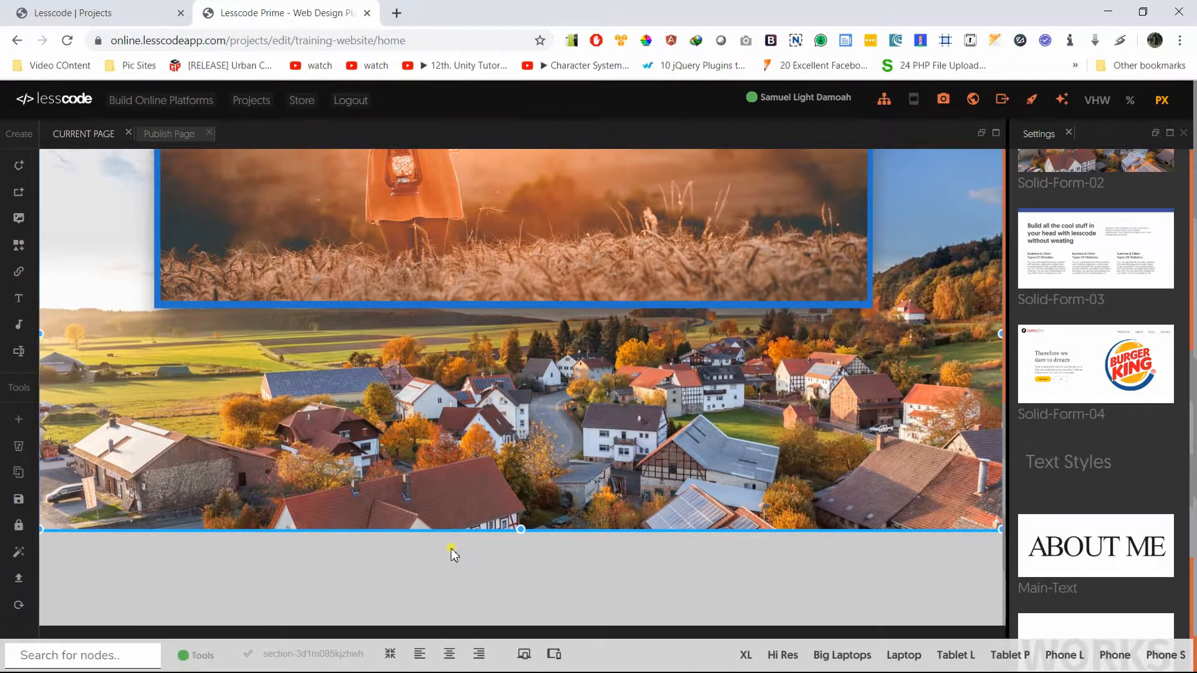
{"action": "scroll", "coordinate": [451, 553], "scroll_direction": "up", "scroll_amount": 10}
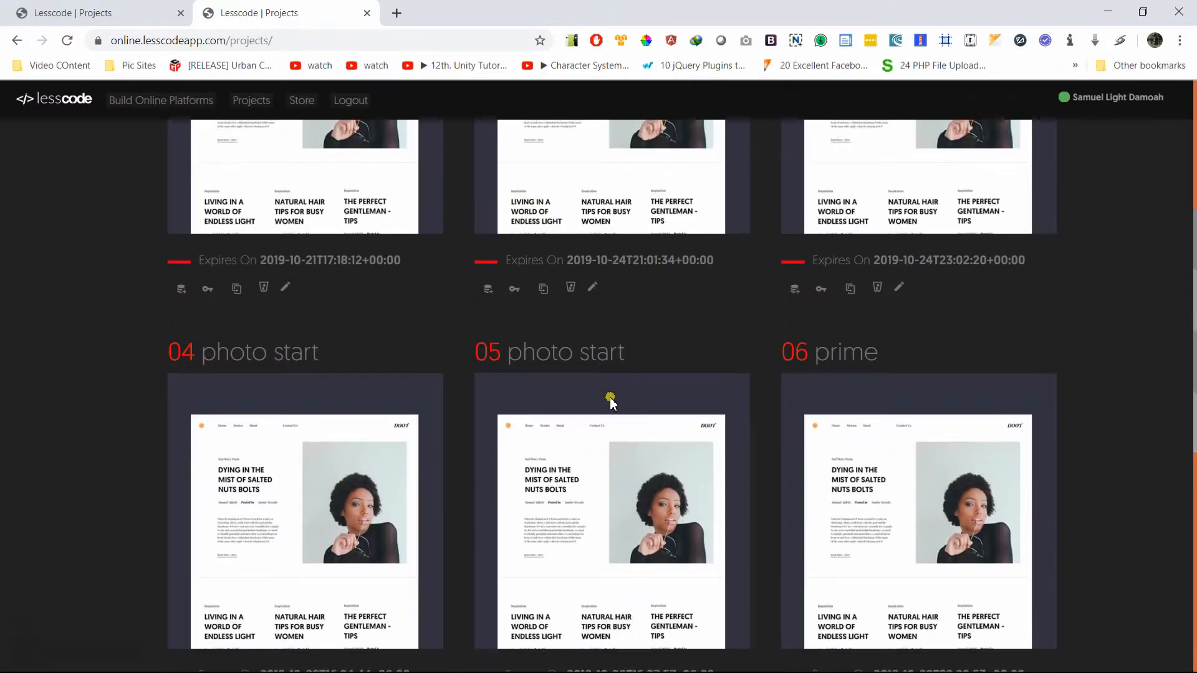
- Open the training website project for editing and show its available page layouts
{"action": "scroll", "coordinate": [280, 435], "scroll_direction": "down", "scroll_amount": 8}
{"action": "left_click", "coordinate": [296, 580]}
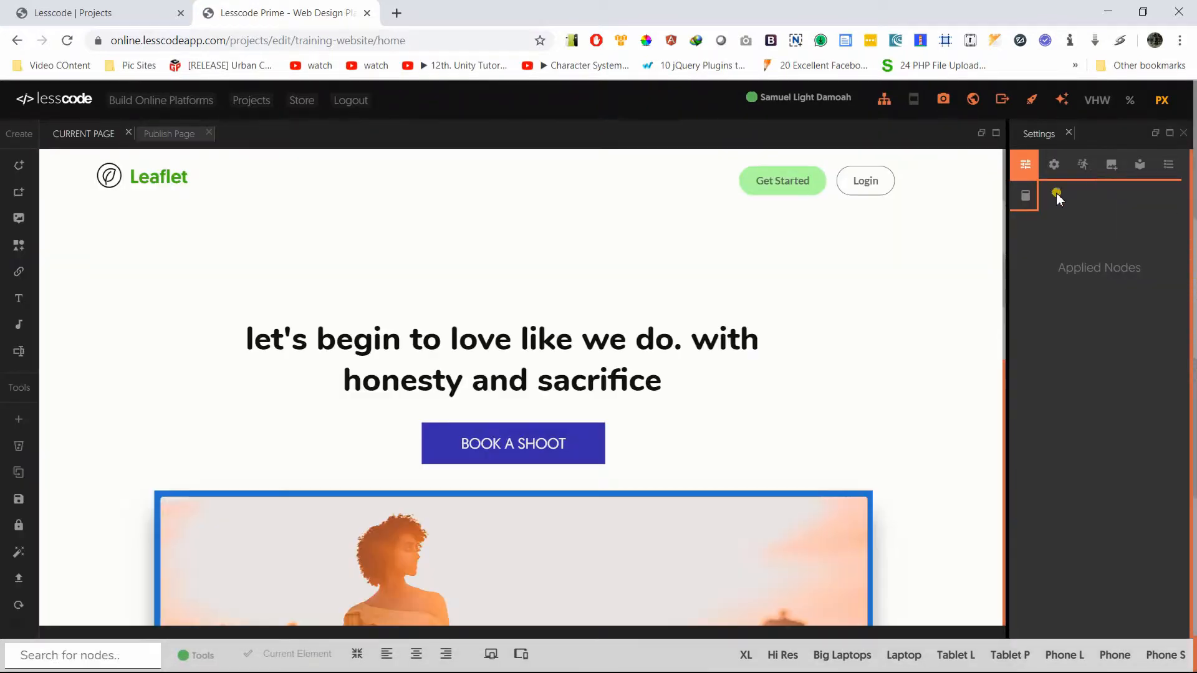
{"action": "left_click", "coordinate": [1027, 196]}
{"action": "scroll", "coordinate": [873, 413], "scroll_direction": "down", "scroll_amount": 8}
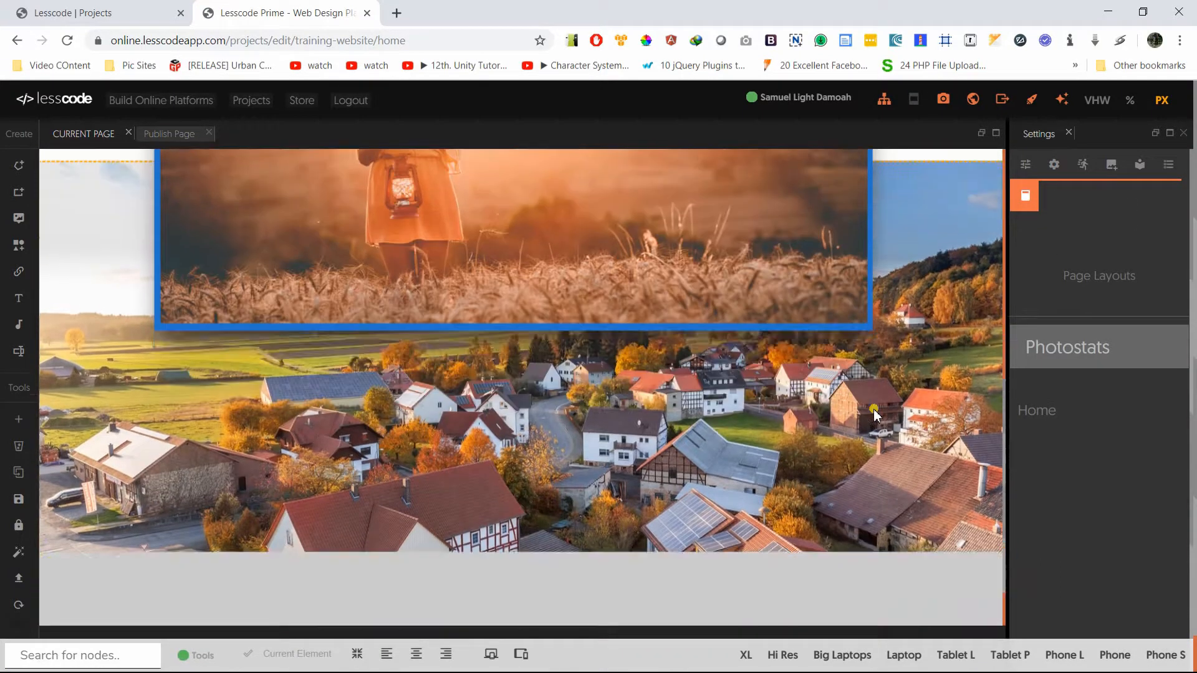
- Select the thin empty section beneath the village photo and save the page
{"action": "left_click", "coordinate": [606, 487]}
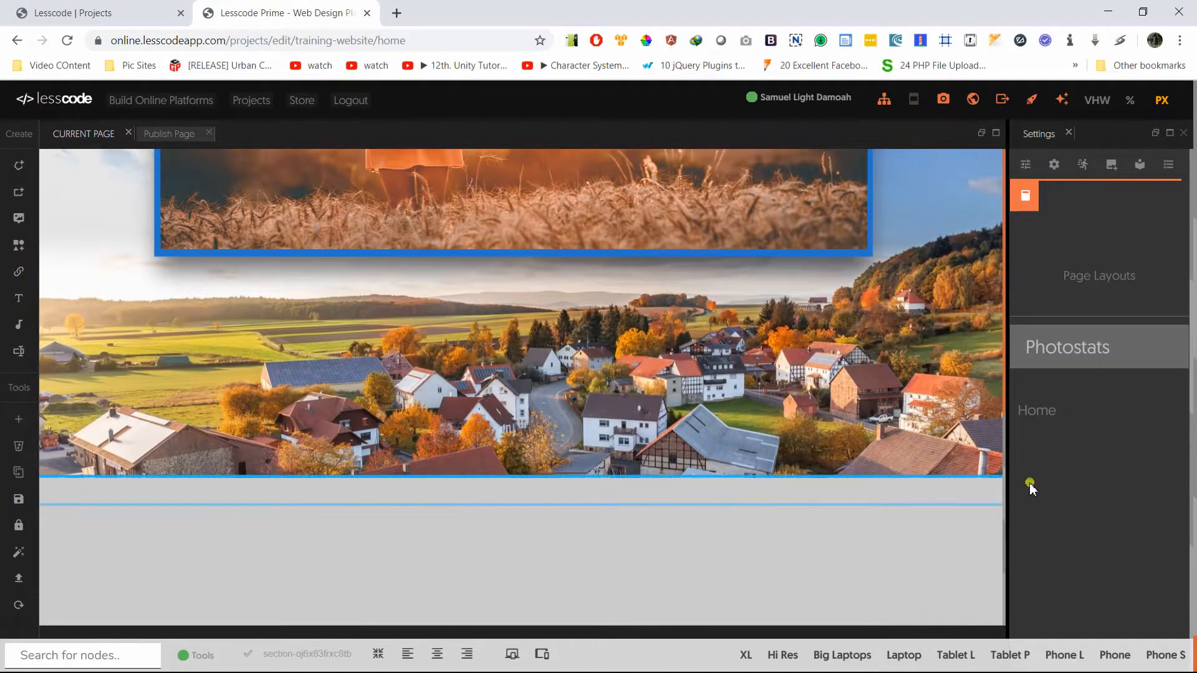
{"action": "key", "text": "ctrl+s"}
{"action": "left_click", "coordinate": [372, 492]}
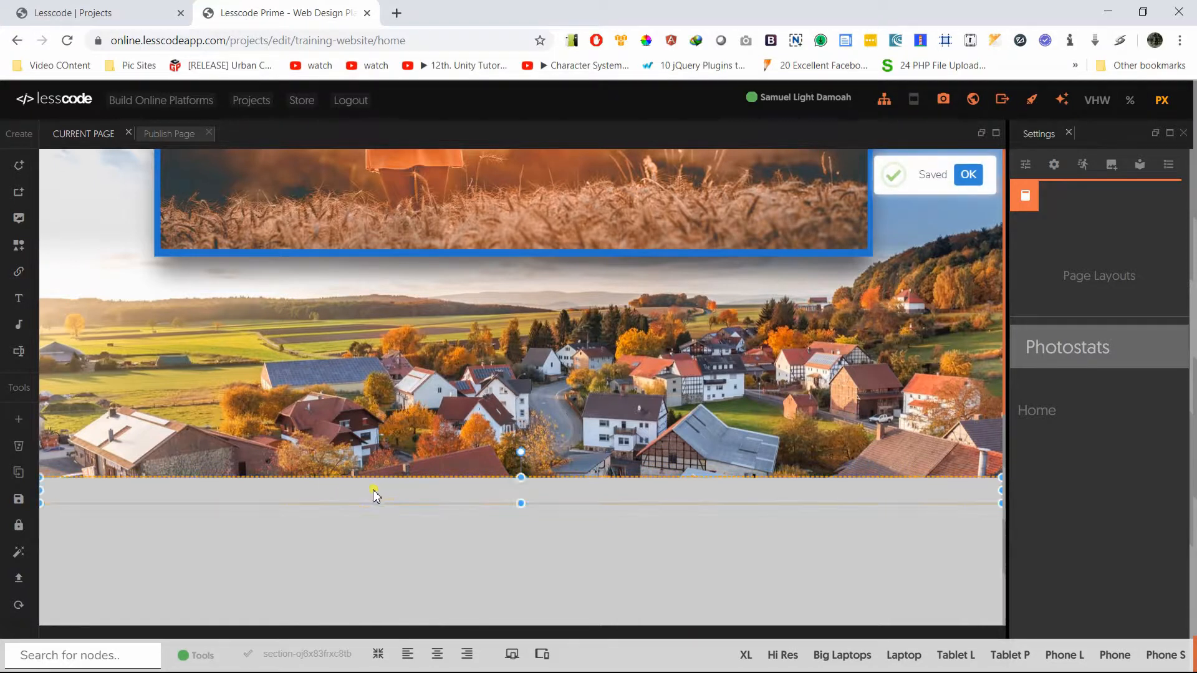
- Preview the Home page layout from the Photostats pack
{"action": "left_click", "coordinate": [1046, 416]}
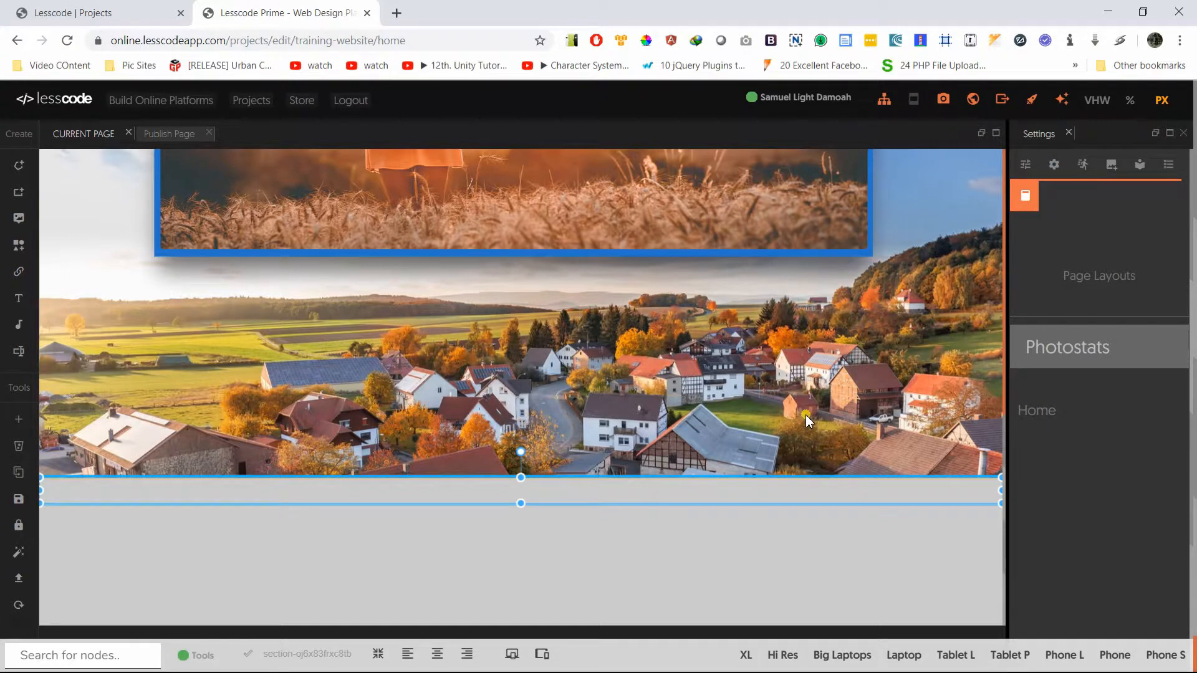
{"action": "scroll", "coordinate": [807, 416], "scroll_direction": "up", "scroll_amount": 10}
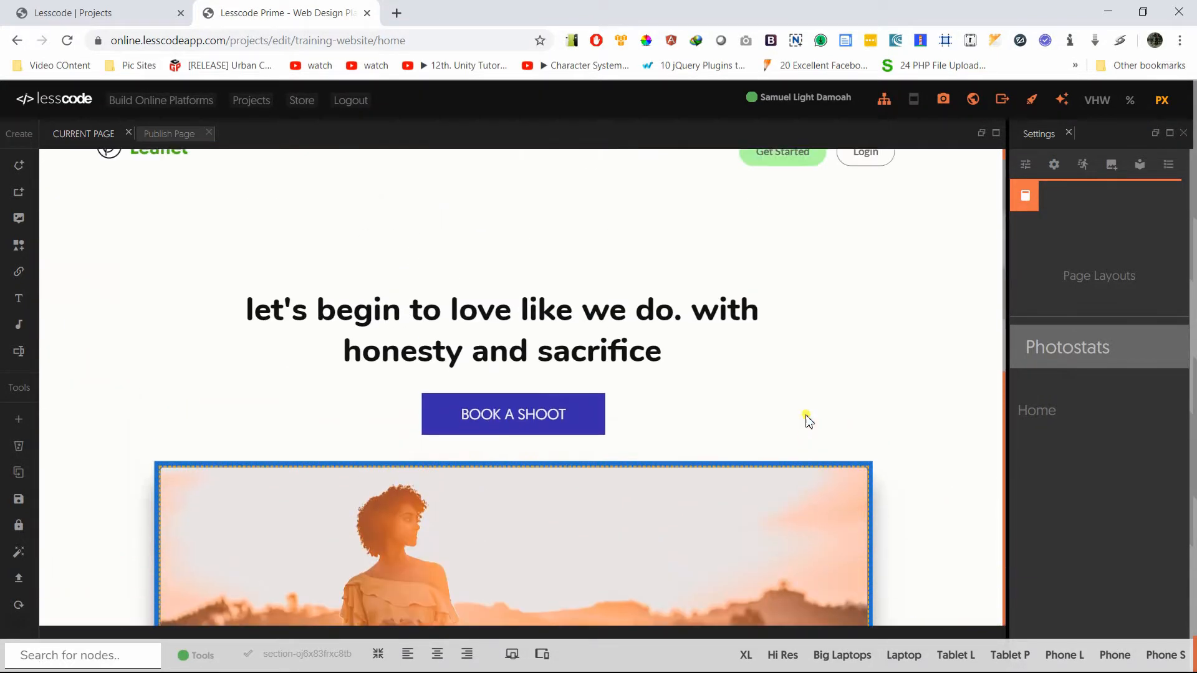
{"action": "scroll", "coordinate": [807, 416], "scroll_direction": "up", "scroll_amount": 1}
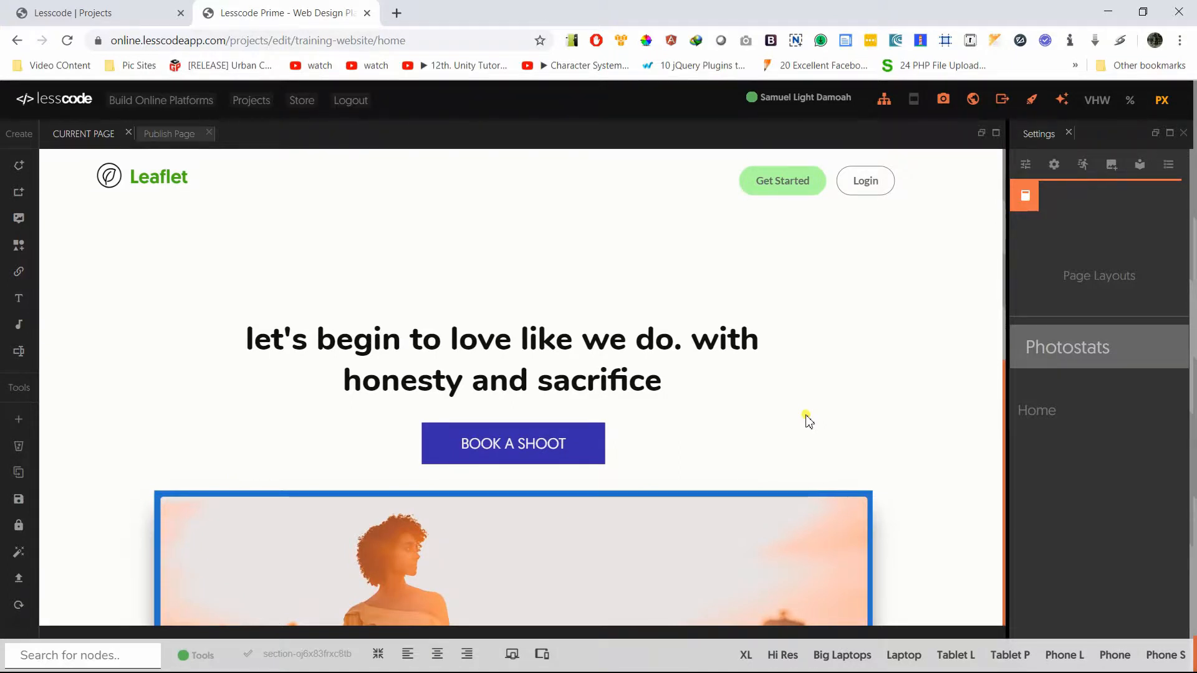
- Buy the Pear Shaped Single asset from the store, authorising the purchase with the saved account password
{"action": "left_click", "coordinate": [297, 99]}
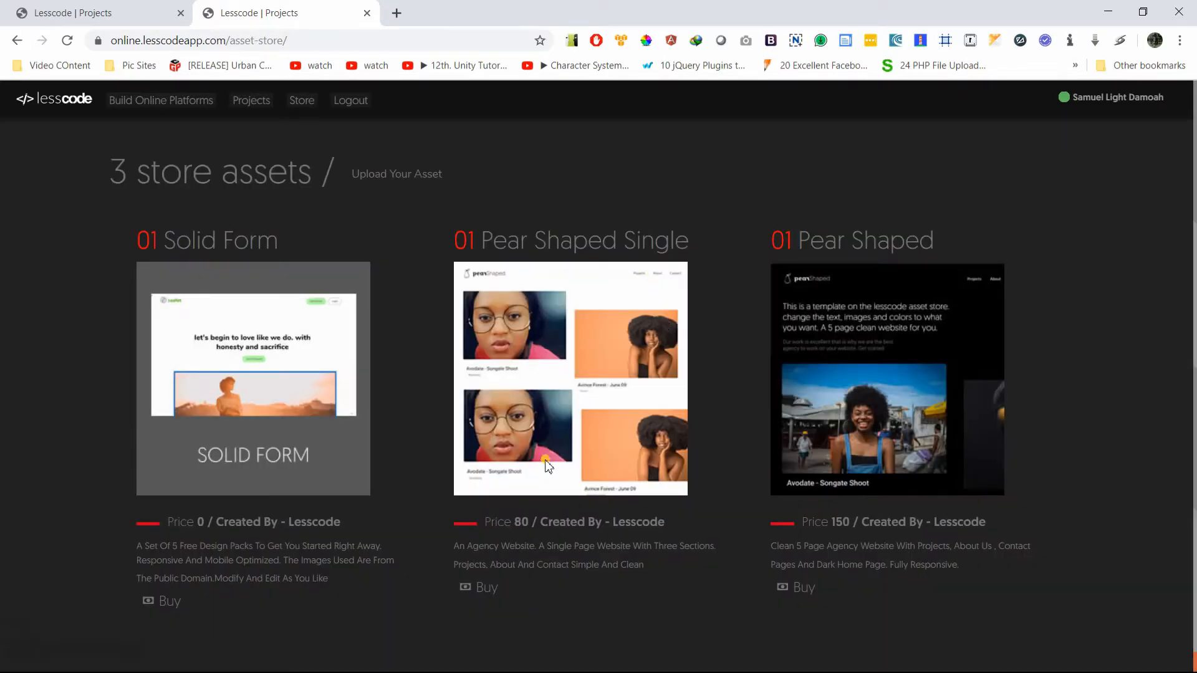
{"action": "left_click", "coordinate": [484, 589]}
{"action": "left_click", "coordinate": [534, 469]}
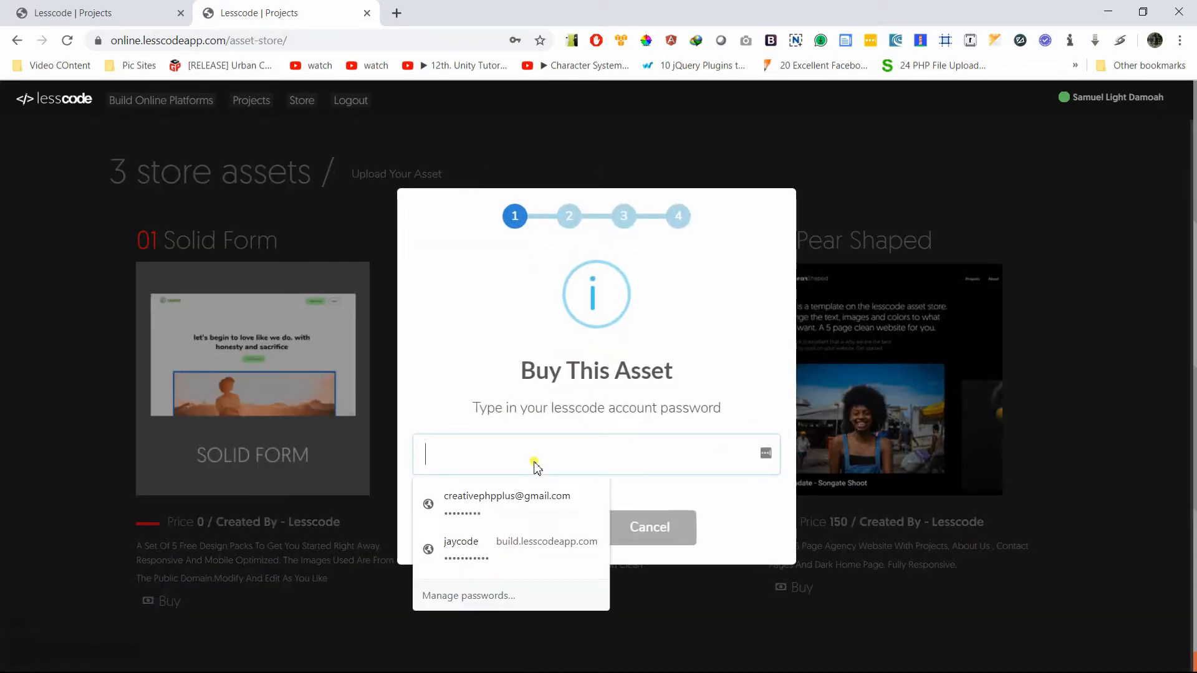
{"action": "left_click", "coordinate": [509, 508]}
{"action": "left_click", "coordinate": [524, 527]}
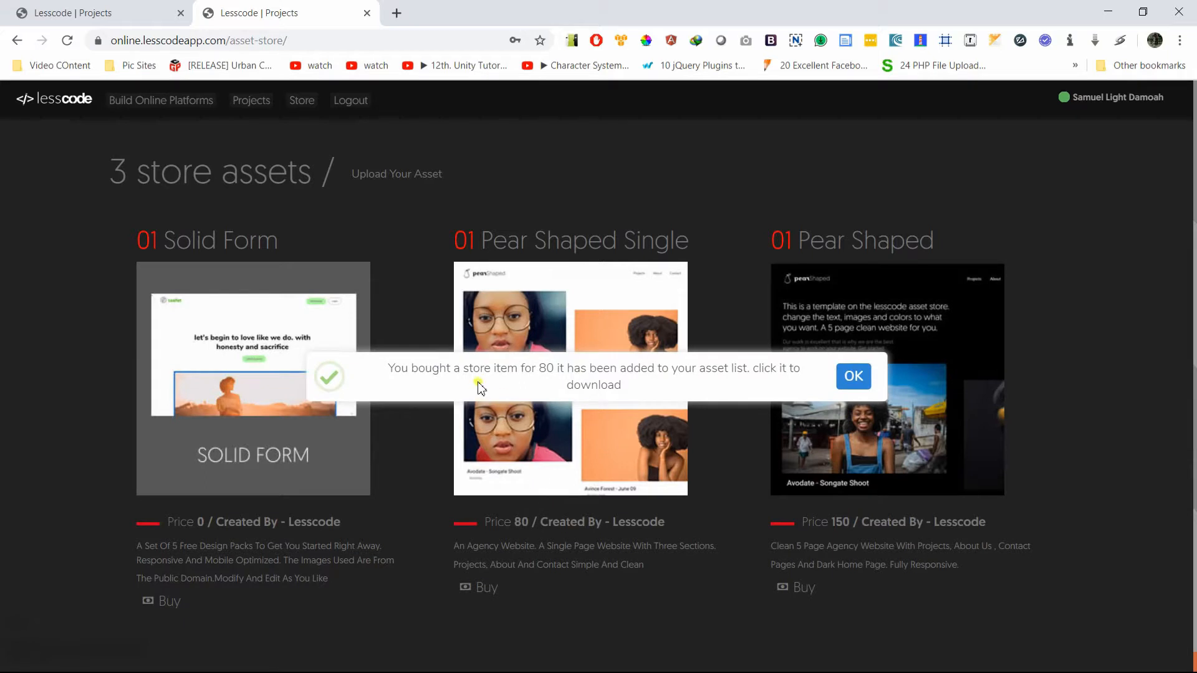
{"action": "left_click", "coordinate": [853, 376]}
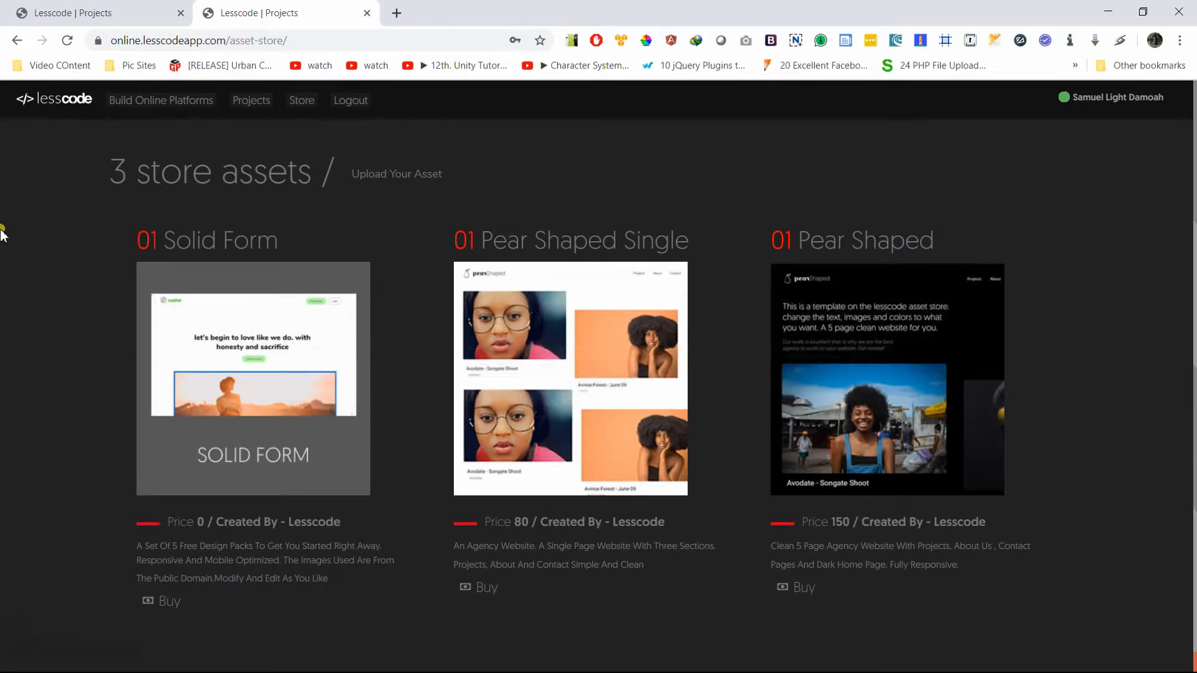
- Return to the projects list and open the training website project for editing
{"action": "left_click", "coordinate": [263, 100]}
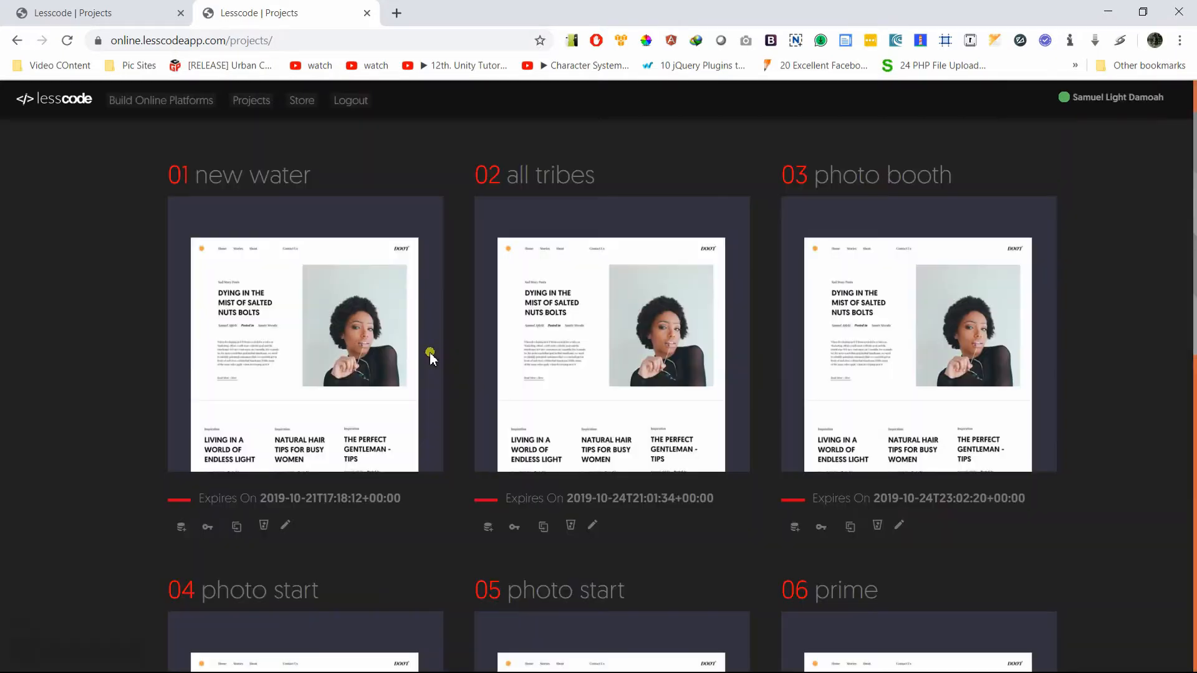
{"action": "scroll", "coordinate": [430, 355], "scroll_direction": "down", "scroll_amount": 12}
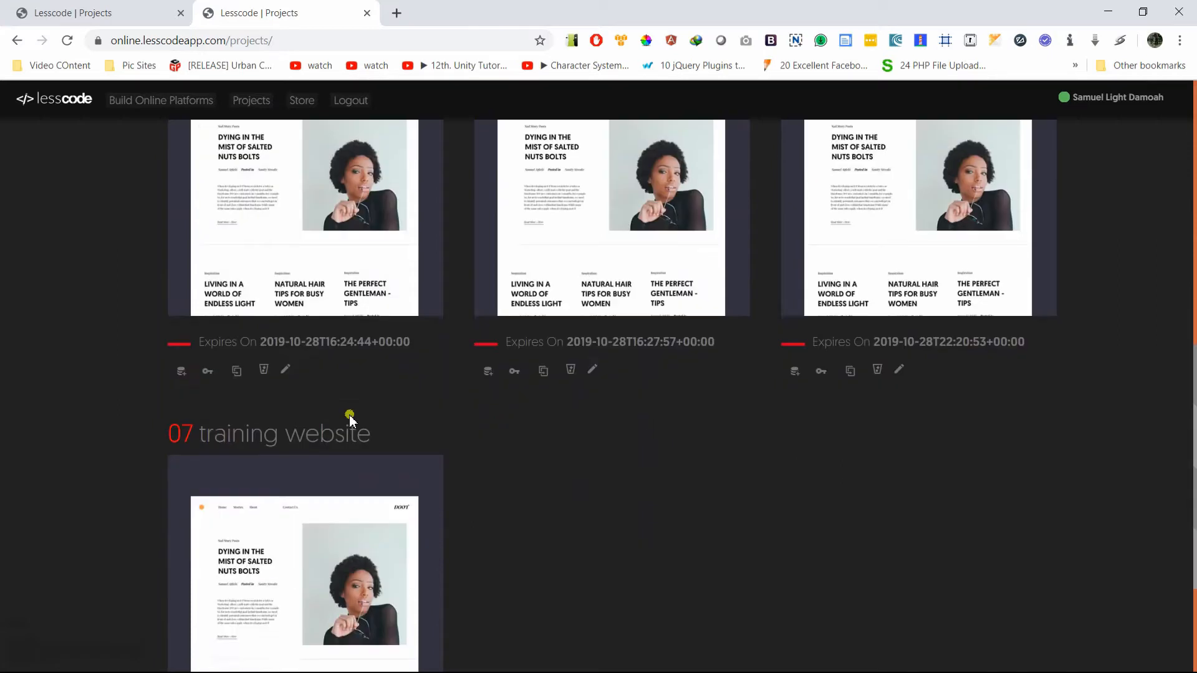
{"action": "left_click", "coordinate": [286, 578]}
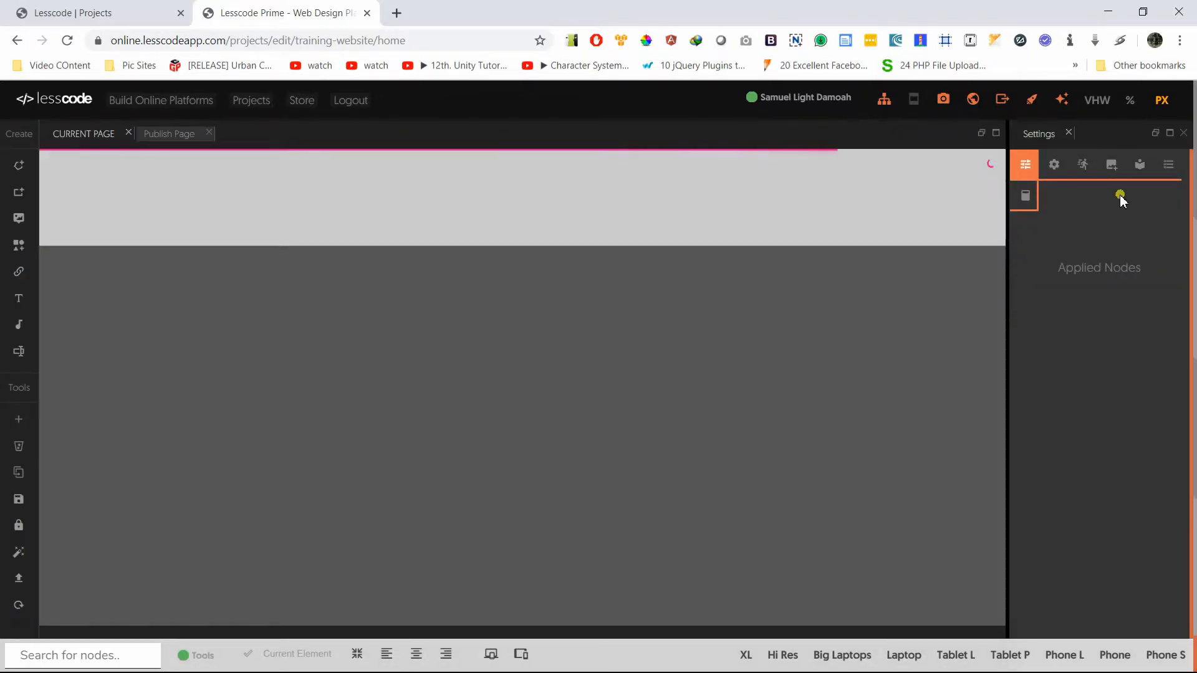
- Expand the training-website file tree and open owned.assets.lessc to show the owned assets
{"action": "left_click", "coordinate": [1054, 166]}
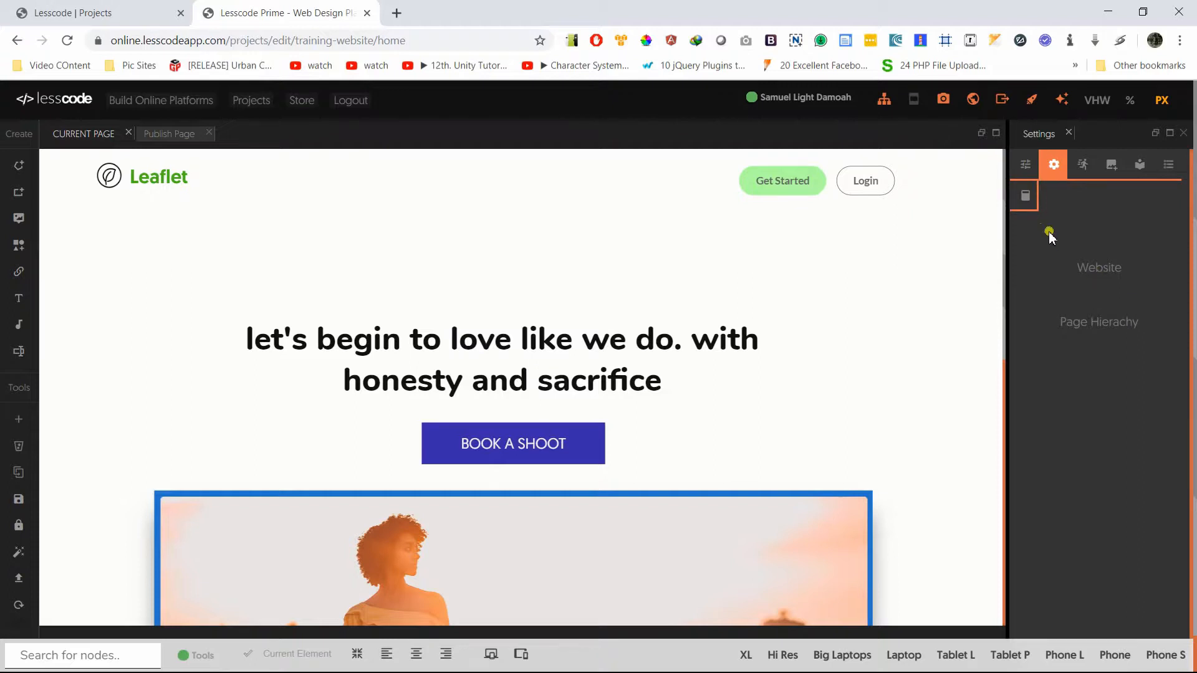
{"action": "left_click", "coordinate": [1027, 166]}
{"action": "left_click", "coordinate": [1047, 164]}
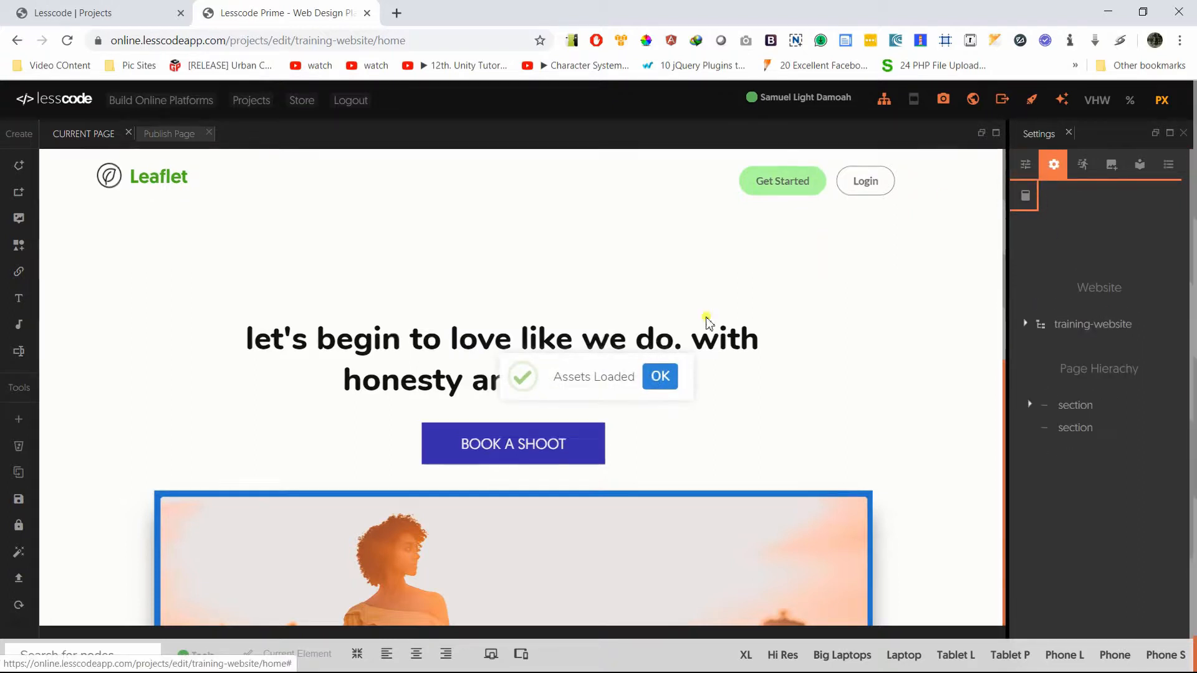
{"action": "left_click", "coordinate": [1030, 306]}
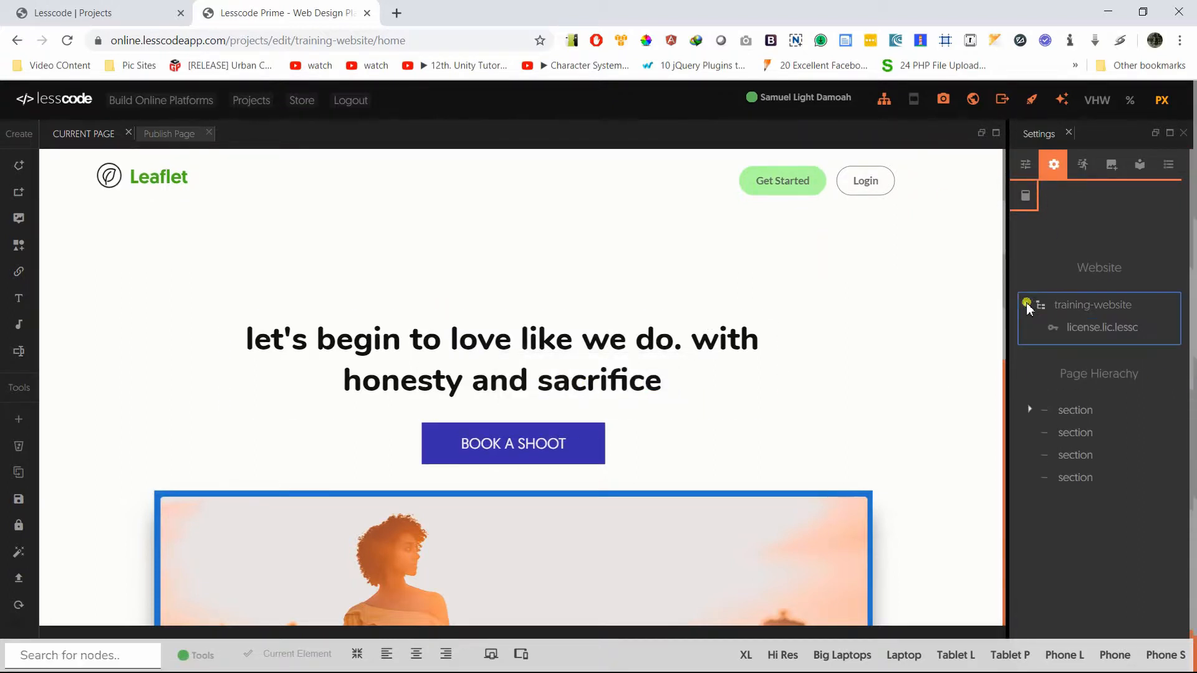
{"action": "left_click", "coordinate": [1079, 395]}
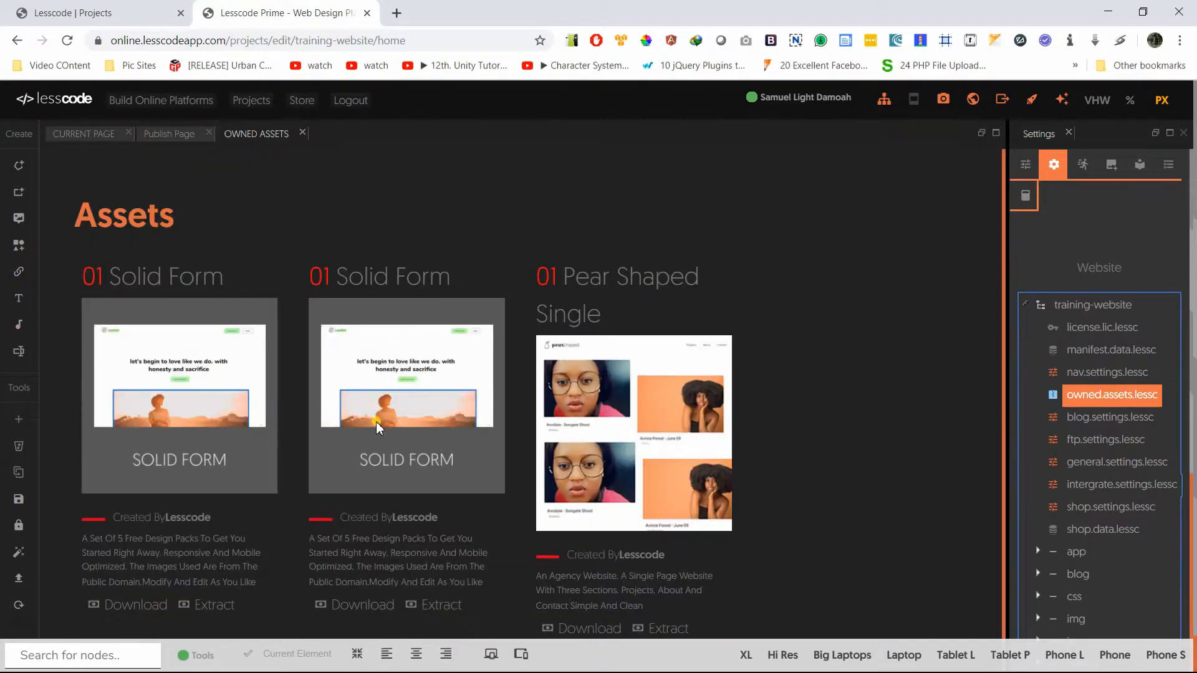
- Download the Pear Shaped Single asset and extract it into the project
{"action": "scroll", "coordinate": [374, 420], "scroll_direction": "down", "scroll_amount": 1}
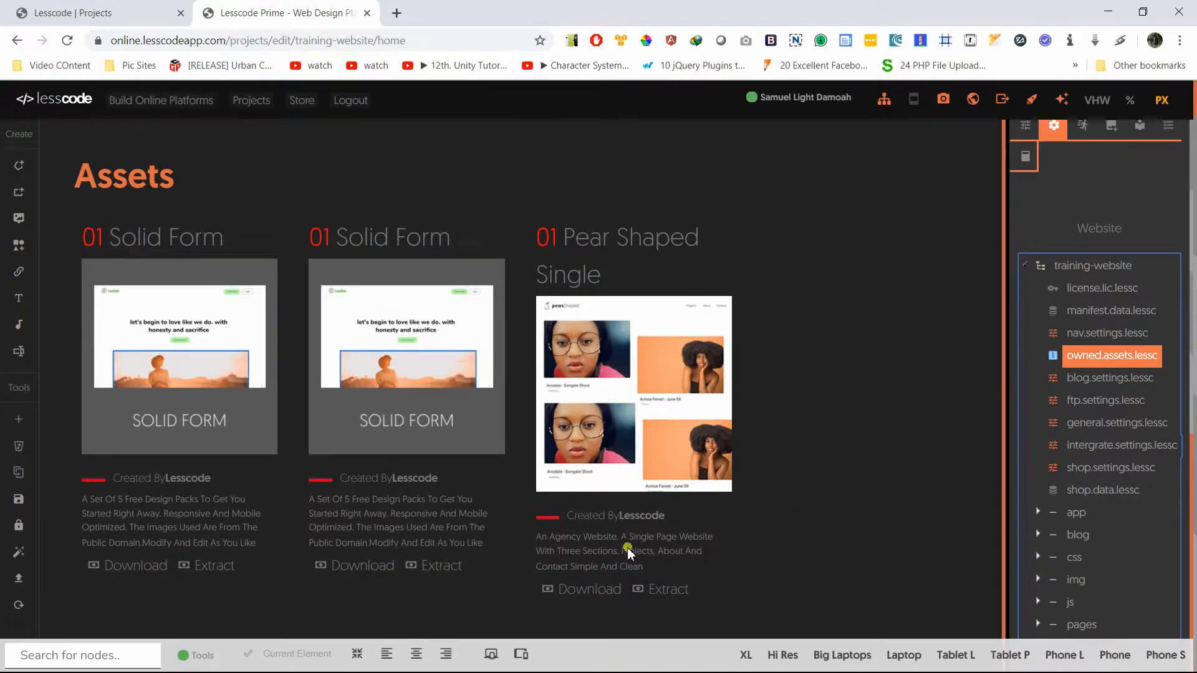
{"action": "left_click", "coordinate": [593, 592]}
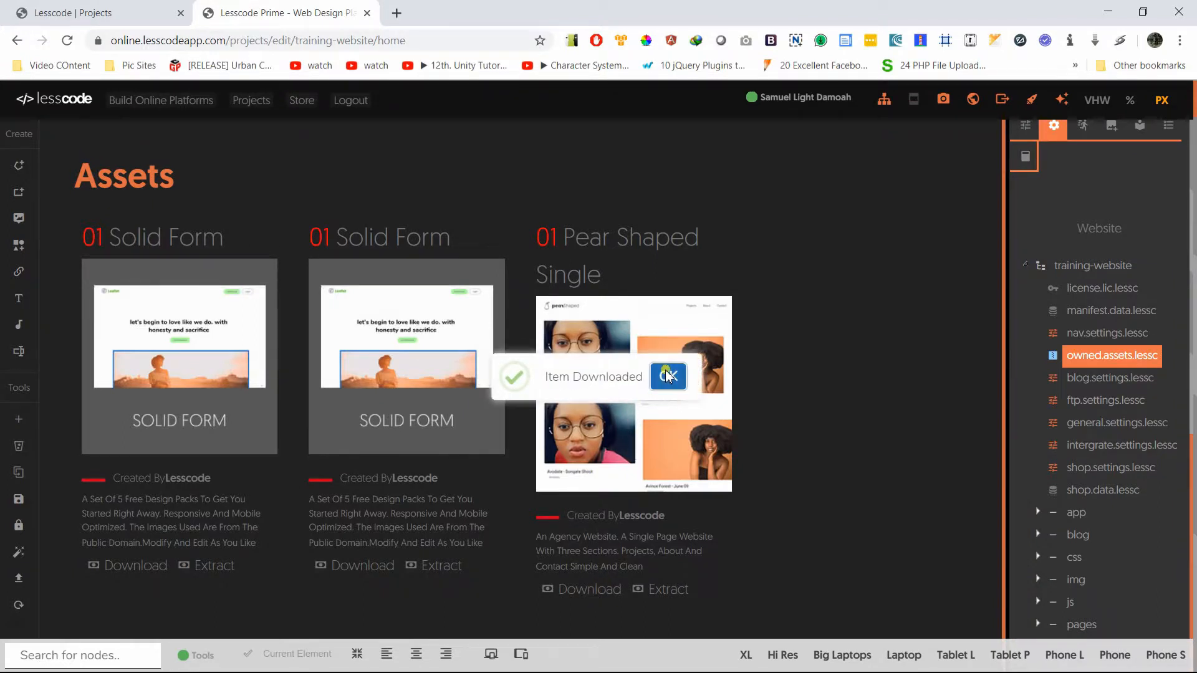
{"action": "left_click", "coordinate": [667, 375]}
{"action": "left_click", "coordinate": [663, 591]}
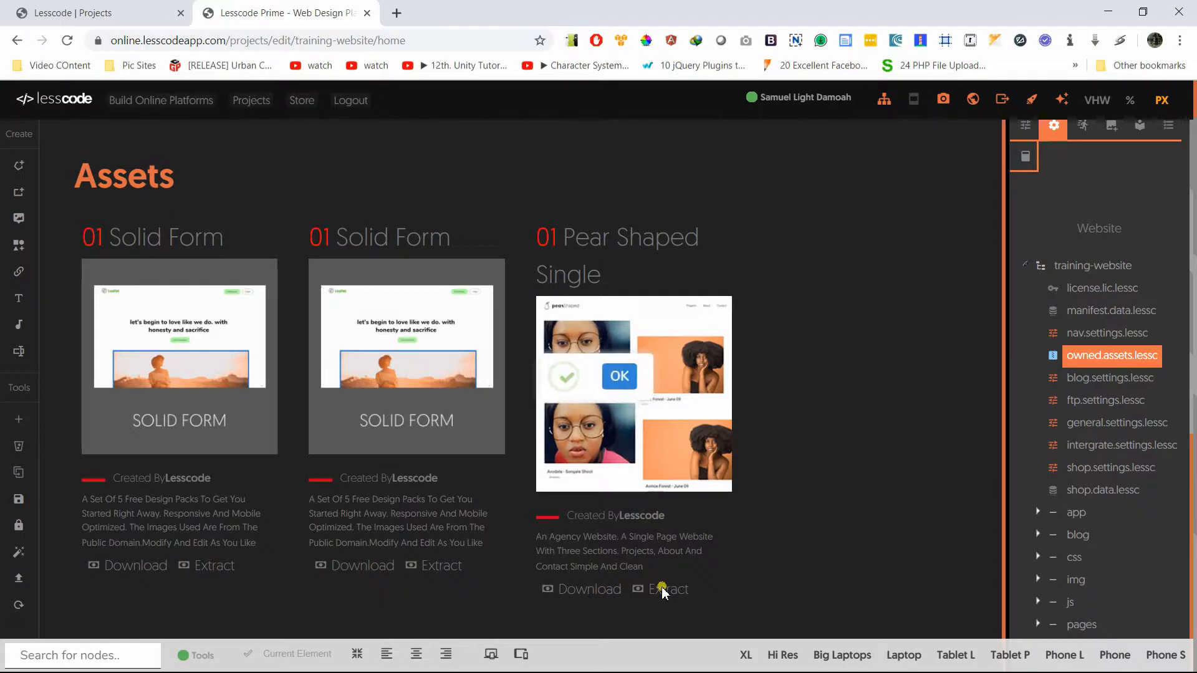
- Reload the editor, show the page layouts and open the first One-Page layout under Pear-Shaped-Single
{"action": "left_click", "coordinate": [1028, 164]}
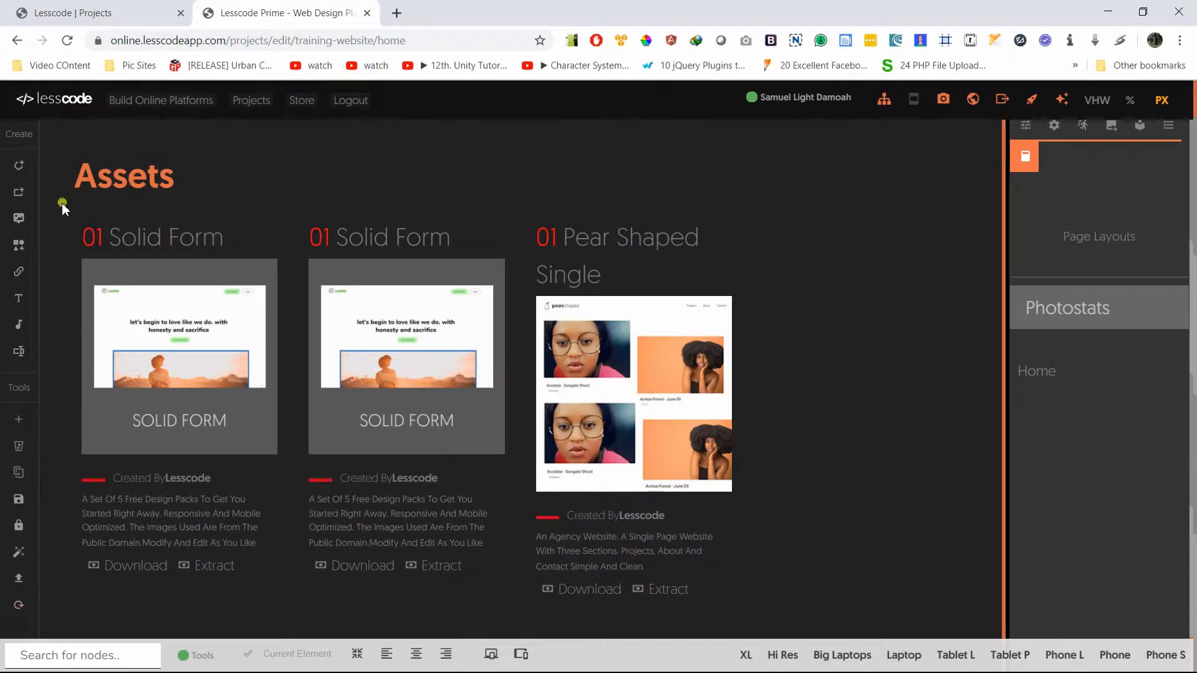
{"action": "left_click", "coordinate": [68, 40]}
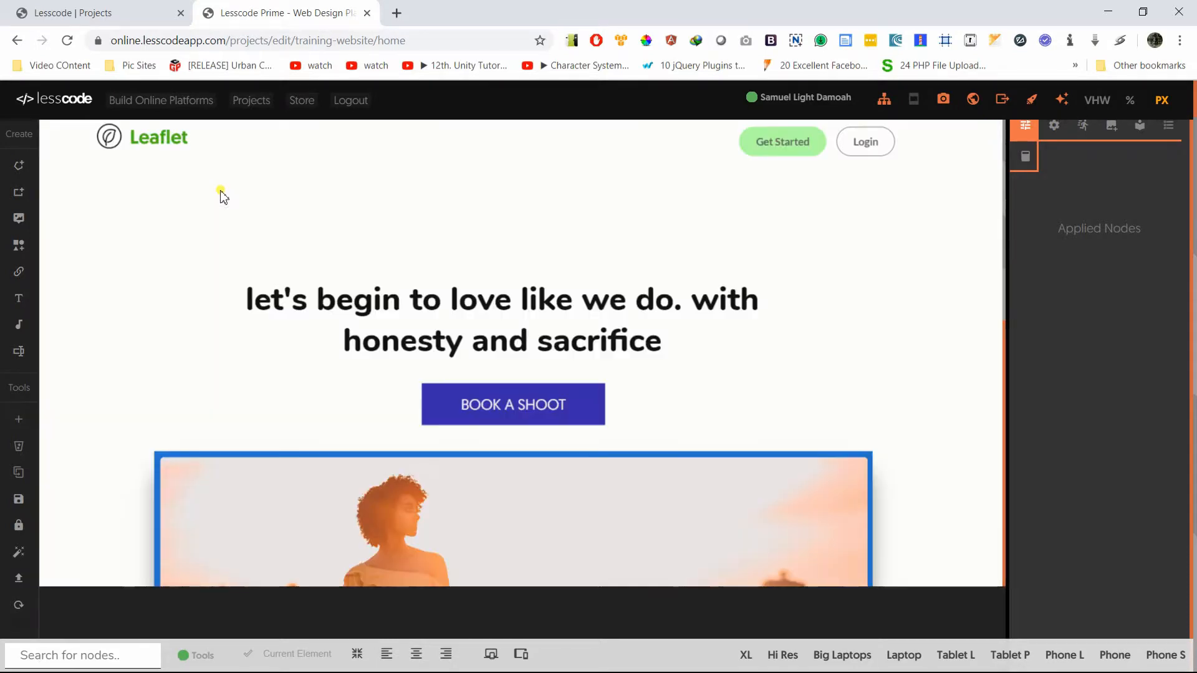
{"action": "left_click", "coordinate": [1025, 156]}
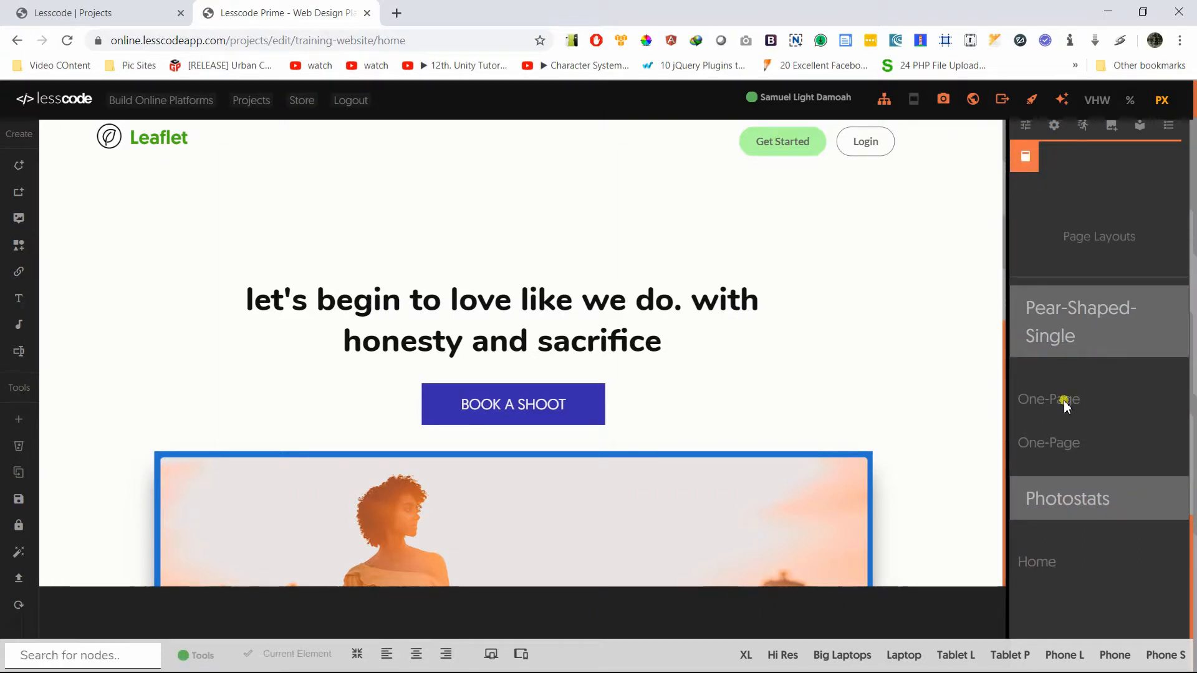
{"action": "left_click", "coordinate": [1064, 402]}
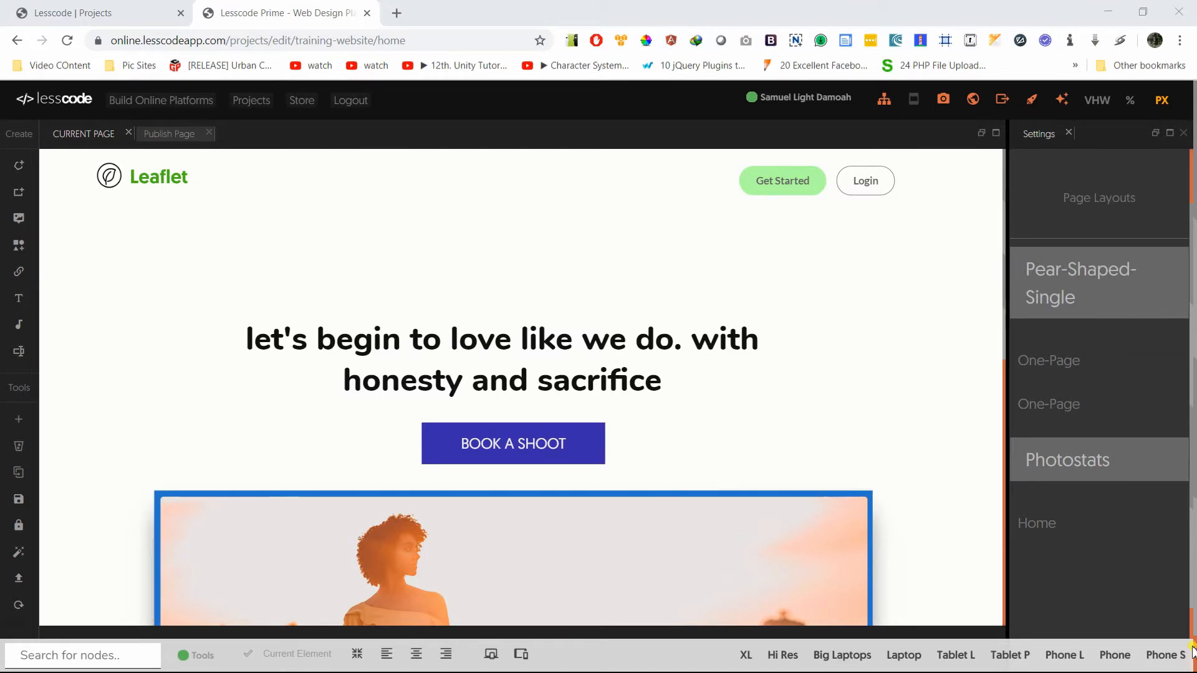
- Preview the Photostats Home layout, apply it to the current page and reload the editor
{"action": "left_click", "coordinate": [1036, 523]}
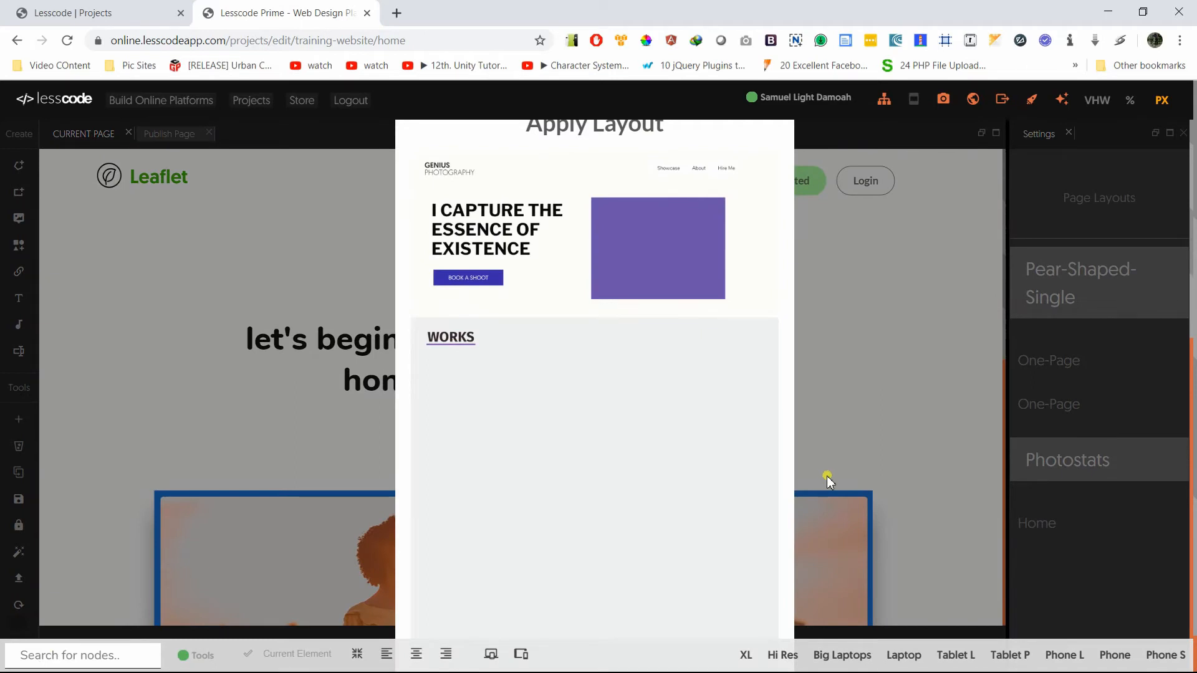
{"action": "scroll", "coordinate": [648, 342], "scroll_direction": "down", "scroll_amount": 5}
{"action": "scroll", "coordinate": [648, 342], "scroll_direction": "down", "scroll_amount": 3}
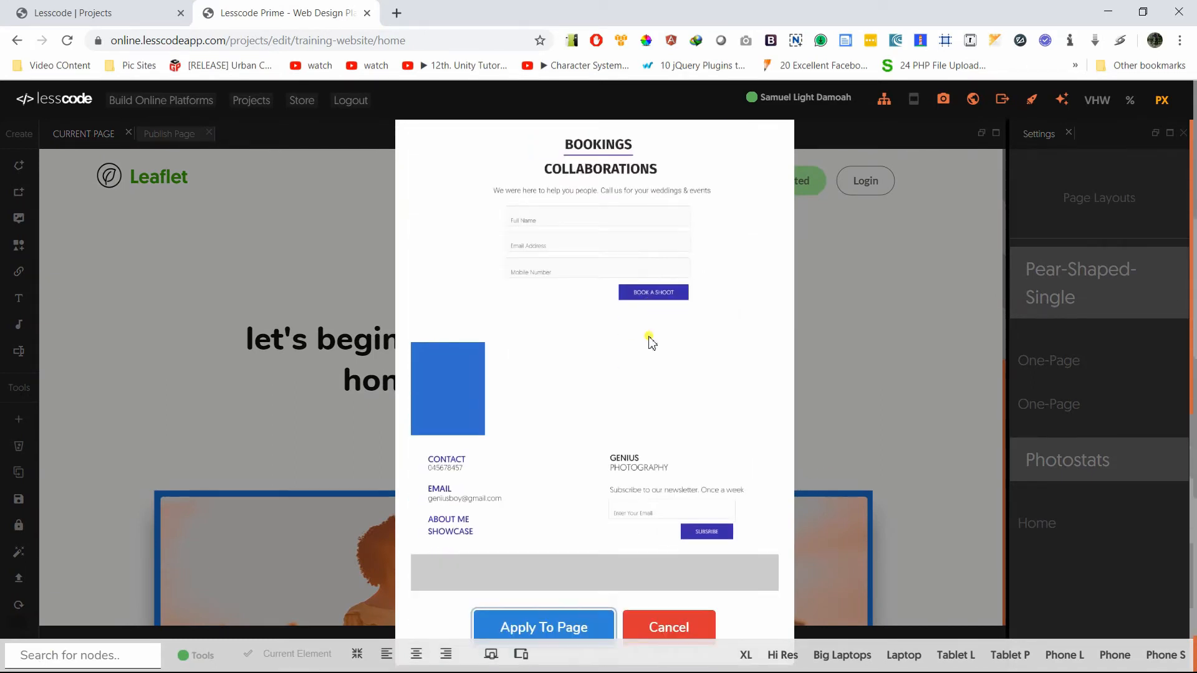
{"action": "left_click", "coordinate": [561, 628]}
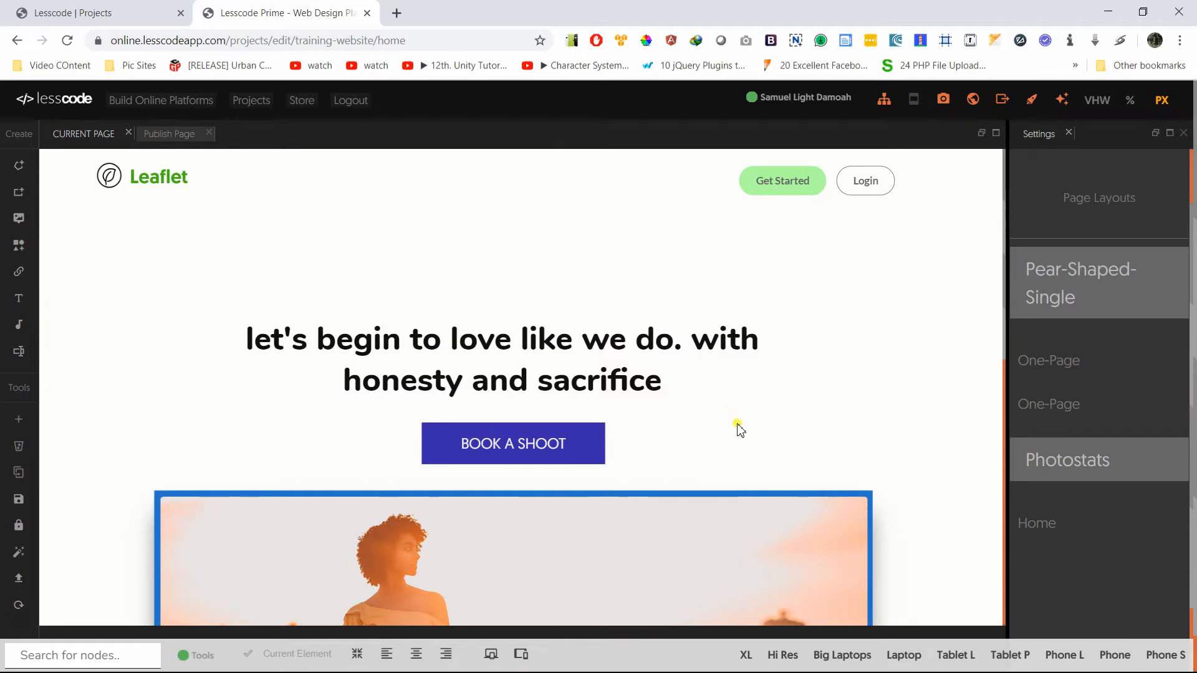
{"action": "left_click", "coordinate": [65, 41]}
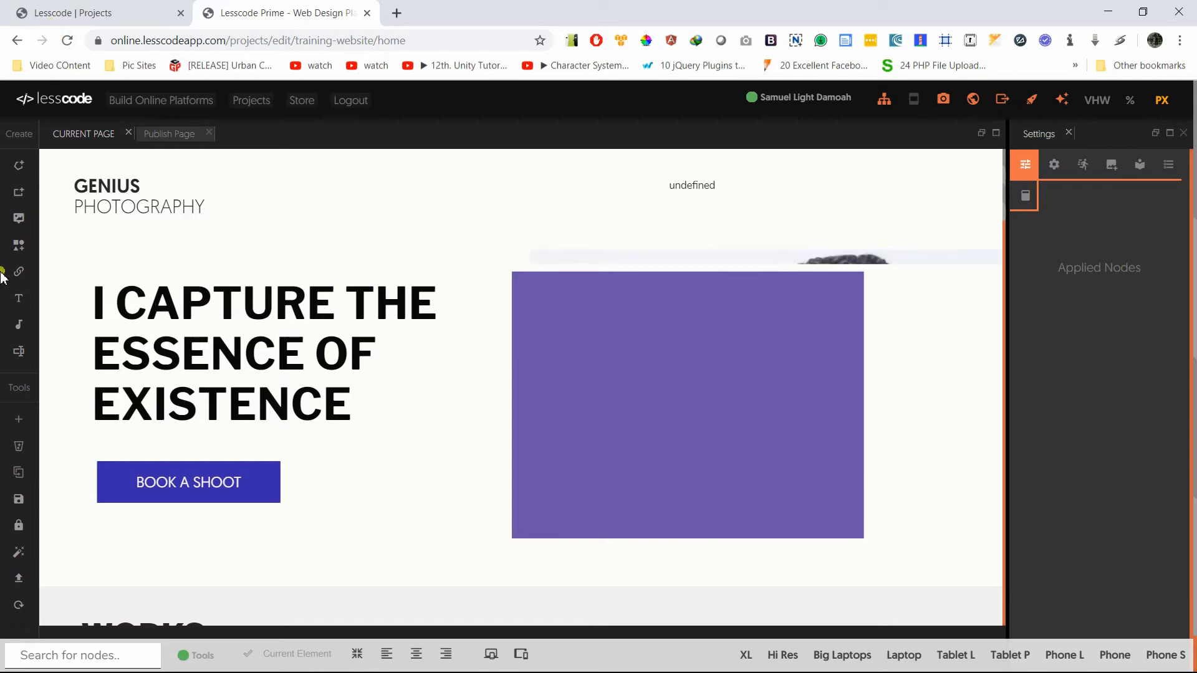
- Look through the applied Home layout, select the header block reading "undefined" and save the page
{"action": "scroll", "coordinate": [595, 337], "scroll_direction": "down", "scroll_amount": 10}
{"action": "scroll", "coordinate": [592, 336], "scroll_direction": "up", "scroll_amount": 10}
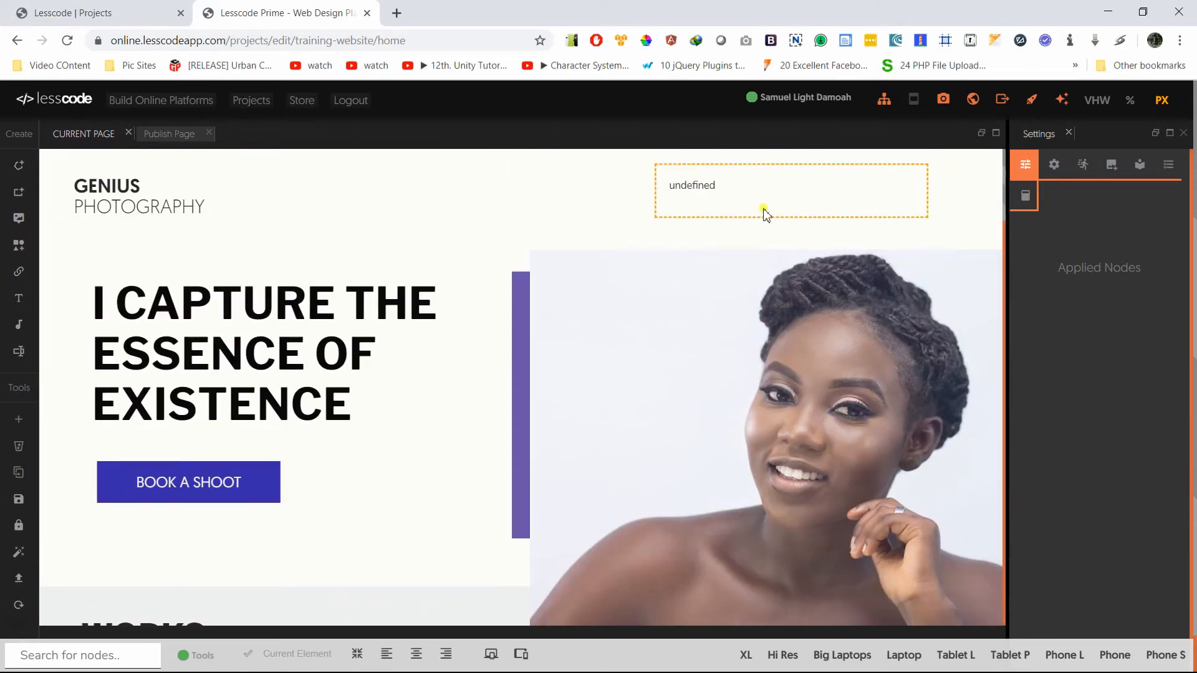
{"action": "left_click", "coordinate": [832, 206]}
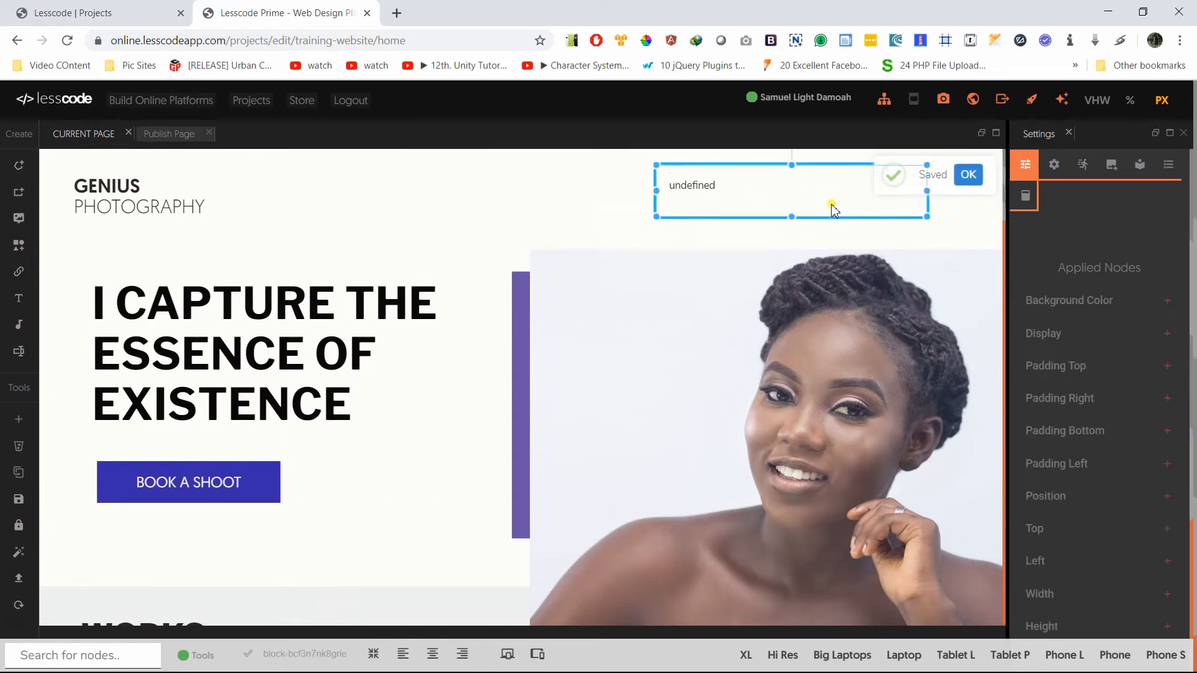
{"action": "scroll", "coordinate": [436, 405], "scroll_direction": "down", "scroll_amount": 5}
{"action": "scroll", "coordinate": [579, 441], "scroll_direction": "up", "scroll_amount": 5}
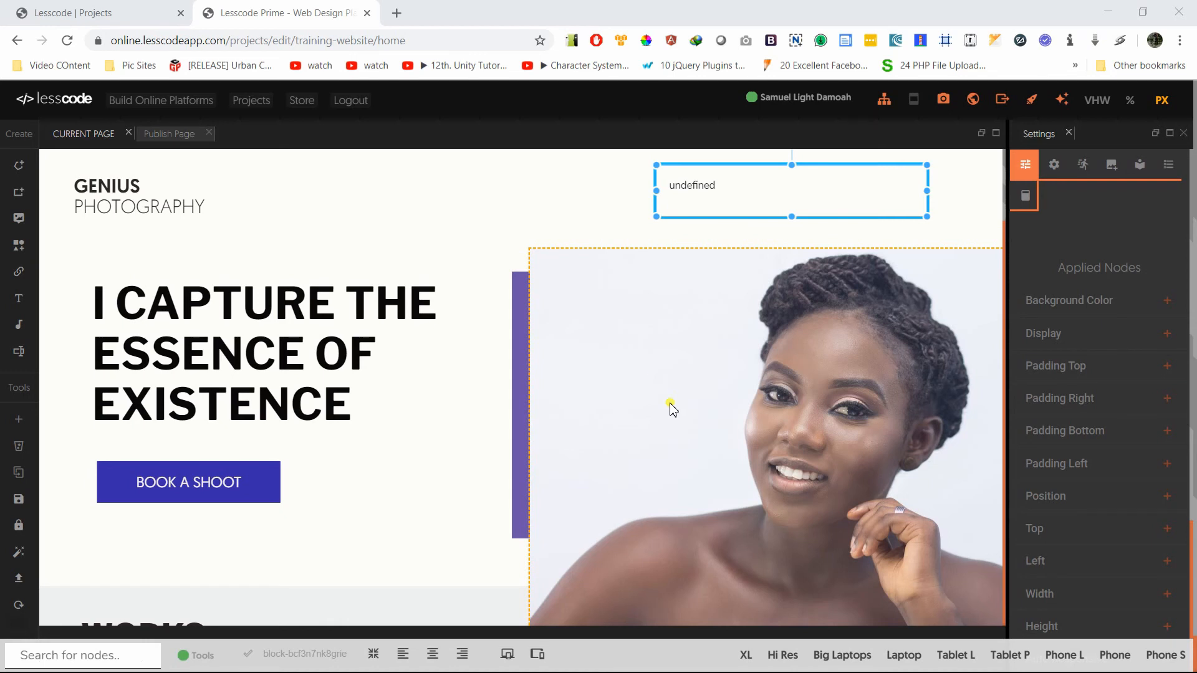
{"action": "scroll", "coordinate": [408, 483], "scroll_direction": "down", "scroll_amount": 2}
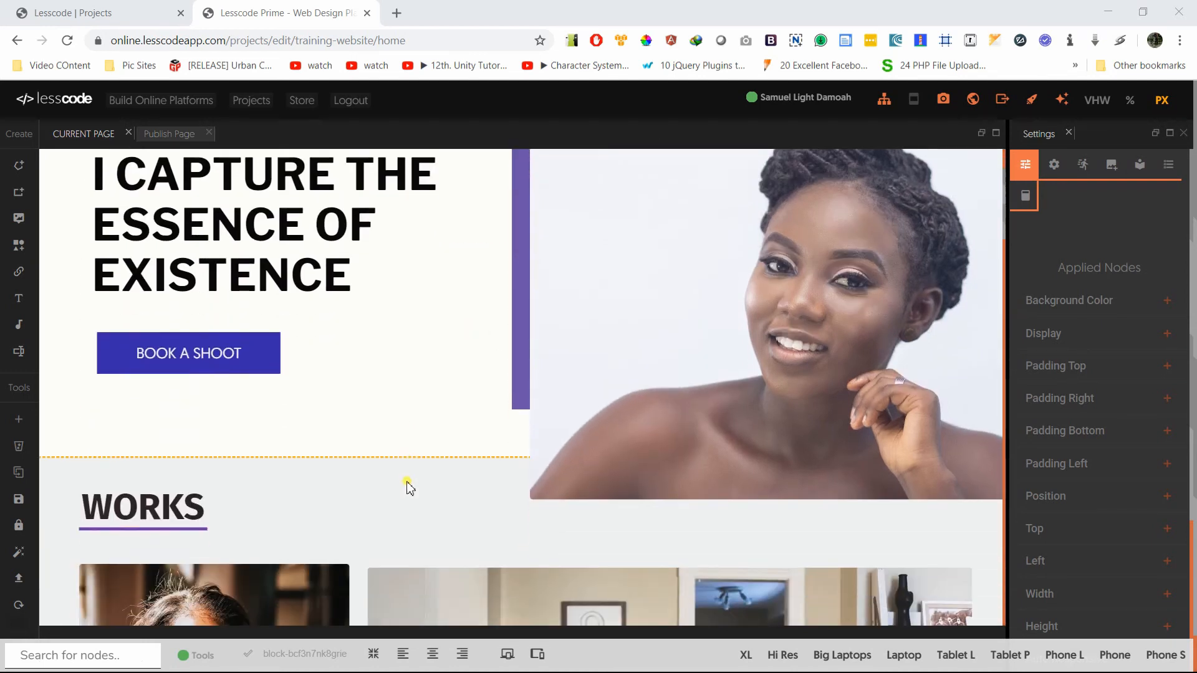
{"action": "scroll", "coordinate": [408, 486], "scroll_direction": "up", "scroll_amount": 2}
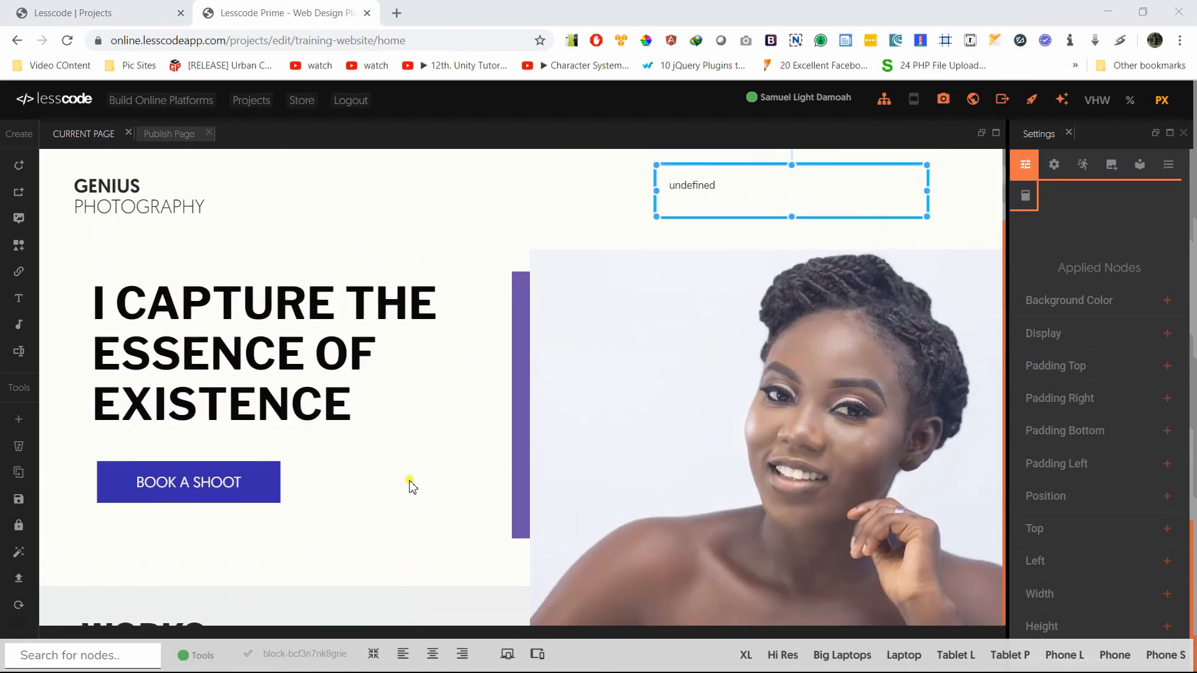